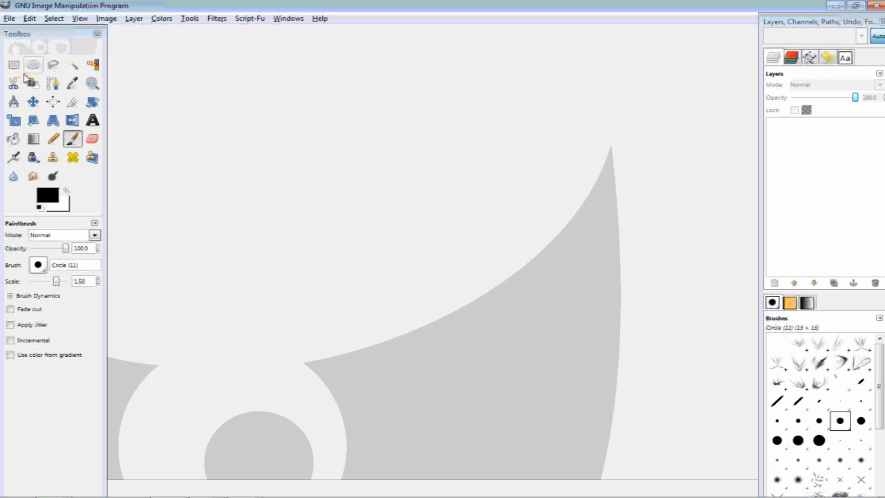
# Create a new 2000×2000 px image
pyautogui.click(10, 18)
pyautogui.click(27, 32)
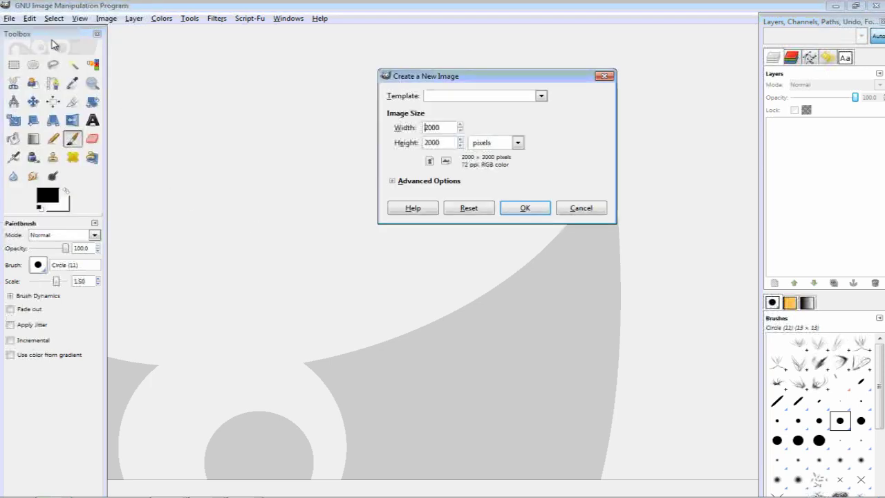
pyautogui.press('Tab')
pyautogui.click(524, 208)
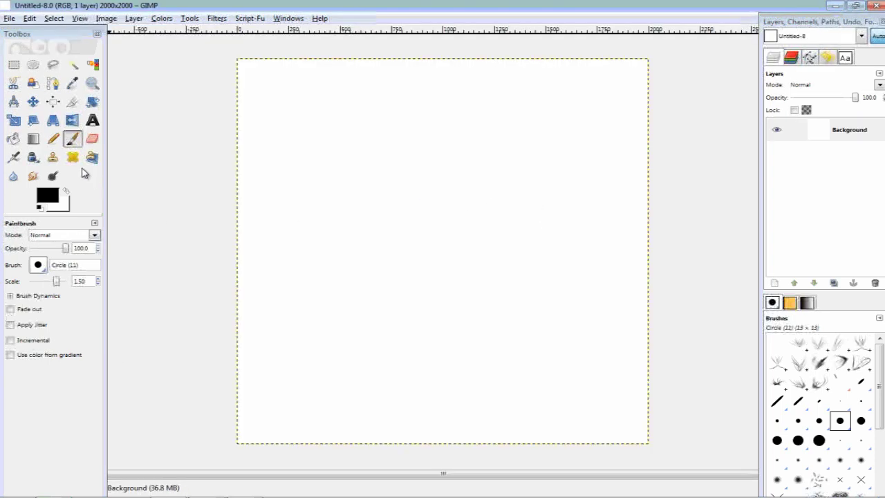
# Bucket-fill the entire canvas with solid black
pyautogui.click(13, 138)
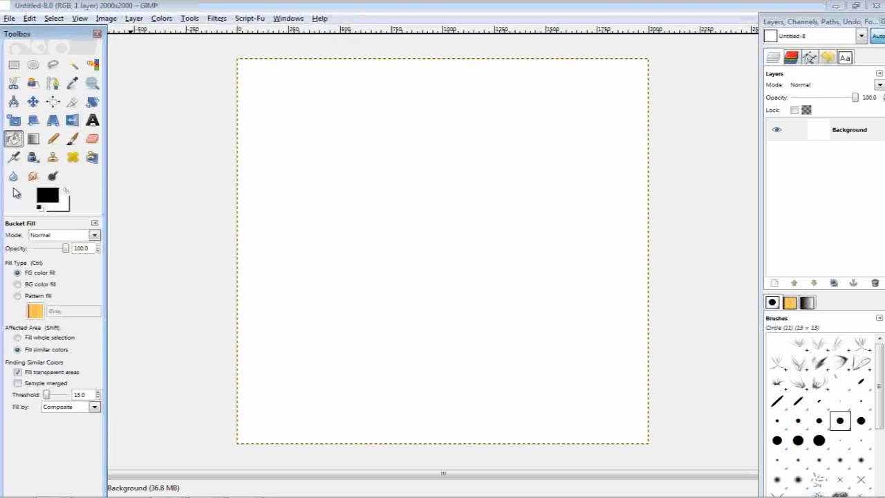
pyautogui.click(428, 252)
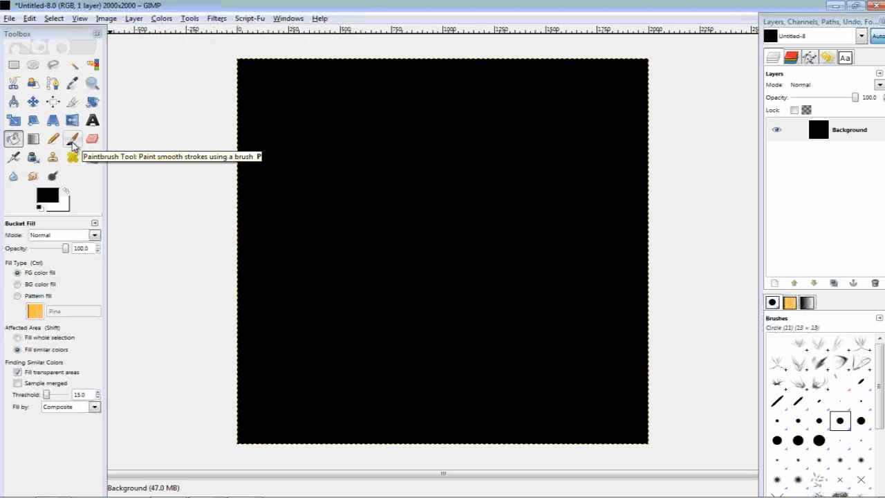
pyautogui.click(73, 140)
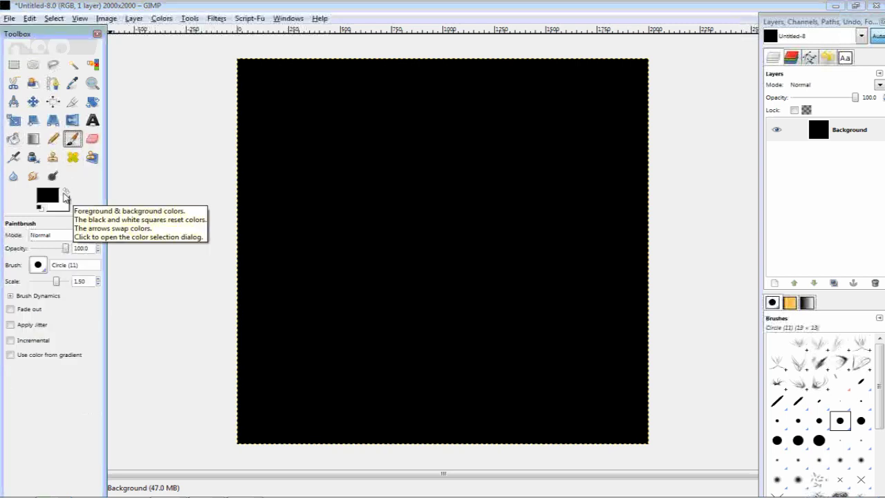
# Paint a closed white flame-shaped outline near the canvas centre
pyautogui.click(68, 193)
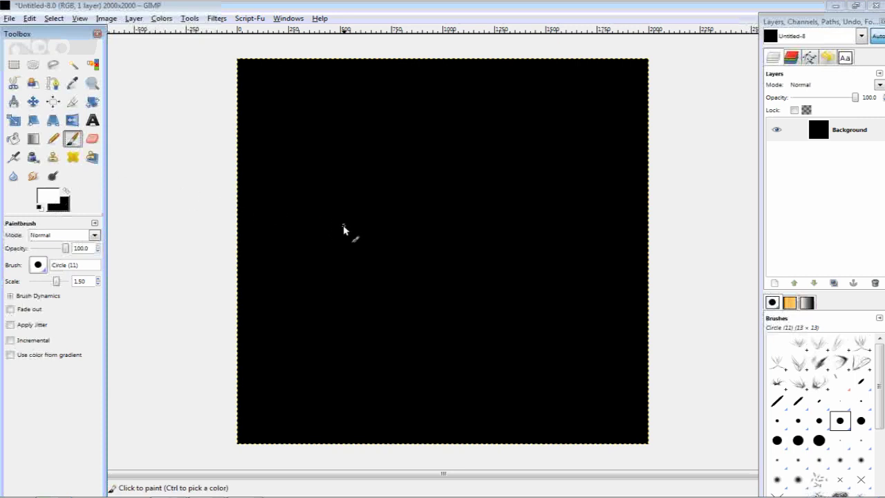
pyautogui.click(342, 229)
pyautogui.moveTo(343, 230)
pyautogui.mouseDown()
pyautogui.moveTo(373, 231)
pyautogui.moveTo(374, 222)
pyautogui.mouseUp()
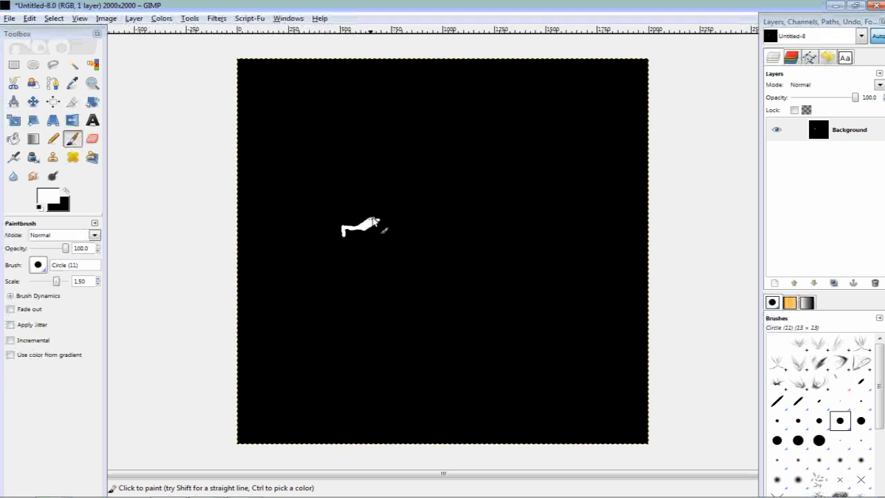
pyautogui.moveTo(374, 222)
pyautogui.mouseDown()
pyautogui.moveTo(413, 206)
pyautogui.moveTo(430, 212)
pyautogui.moveTo(502, 201)
pyautogui.moveTo(545, 238)
pyautogui.moveTo(502, 284)
pyautogui.moveTo(456, 286)
pyautogui.moveTo(365, 266)
pyautogui.moveTo(345, 234)
pyautogui.mouseUp()
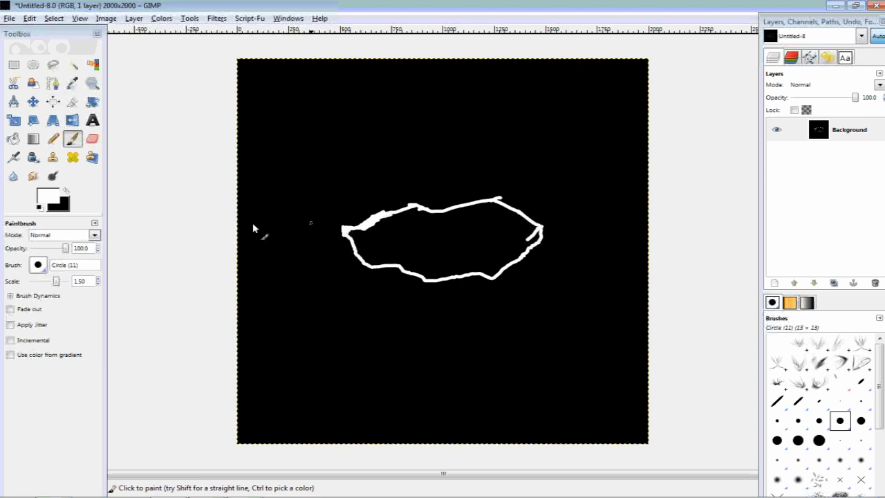
# Bucket-fill the inside of the white outline with white
pyautogui.click(13, 139)
pyautogui.click(420, 253)
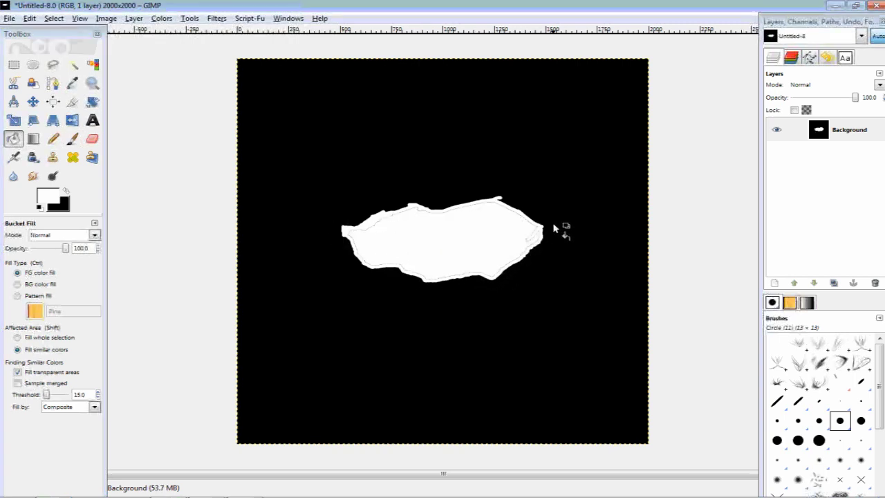
pyautogui.click(71, 141)
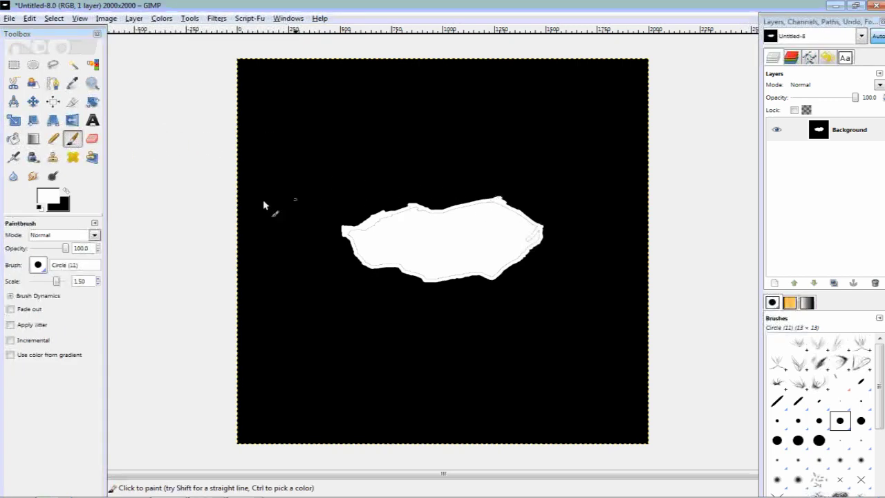
# Set the foreground colour to yellow (ffff00)
pyautogui.click(57, 199)
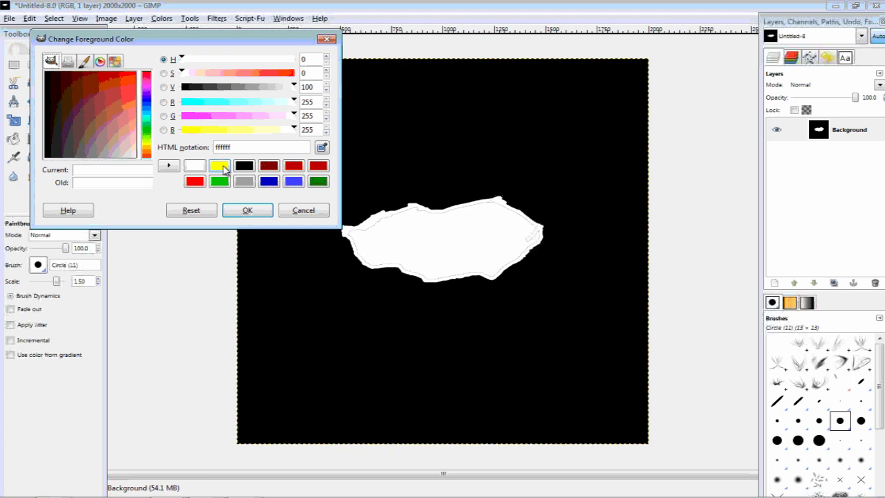
pyautogui.click(222, 167)
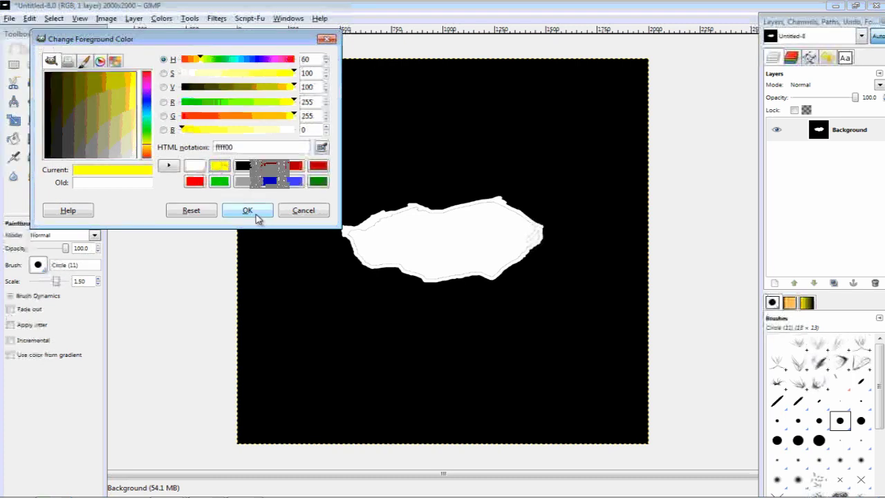
pyautogui.click(248, 211)
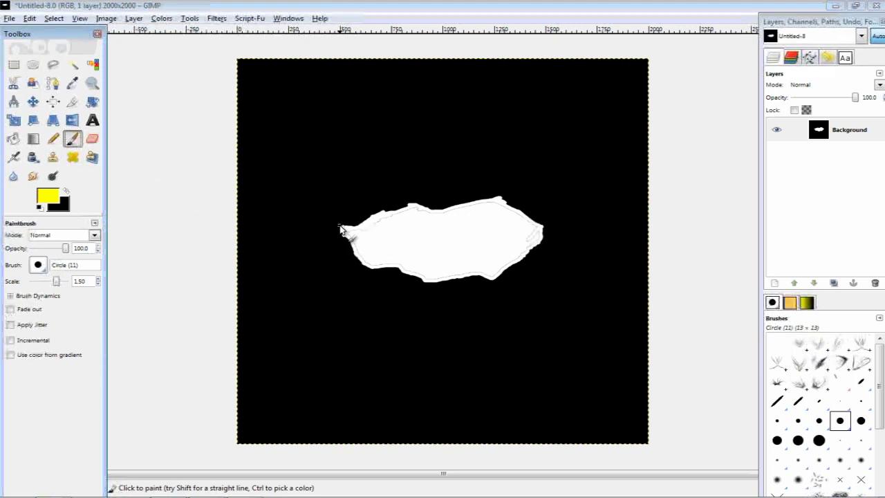
# Paint a thick yellow border along the top and bottom edges of the white shape
pyautogui.moveTo(341, 230)
pyautogui.mouseDown()
pyautogui.moveTo(413, 204)
pyautogui.moveTo(437, 210)
pyautogui.moveTo(498, 196)
pyautogui.moveTo(538, 227)
pyautogui.mouseUp()
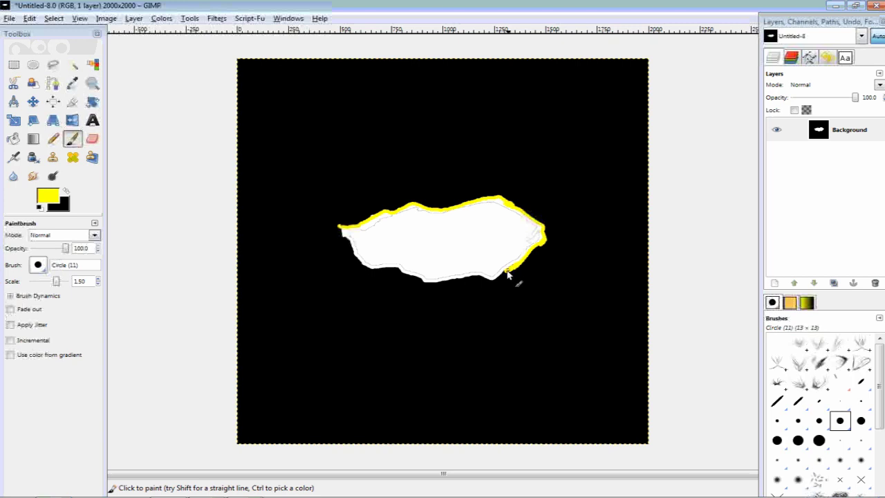
pyautogui.moveTo(466, 279); pyautogui.dragTo(438, 285)
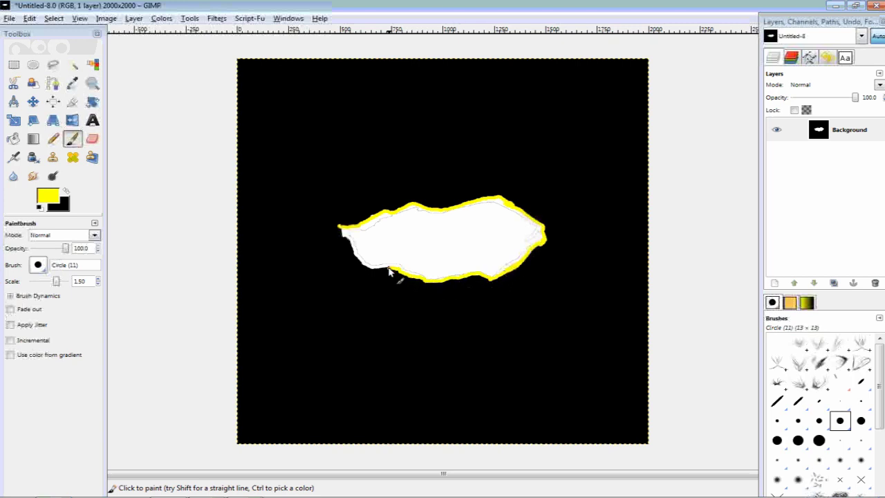
pyautogui.moveTo(390, 271)
pyautogui.mouseDown()
pyautogui.moveTo(368, 271)
pyautogui.moveTo(351, 243)
pyautogui.mouseUp()
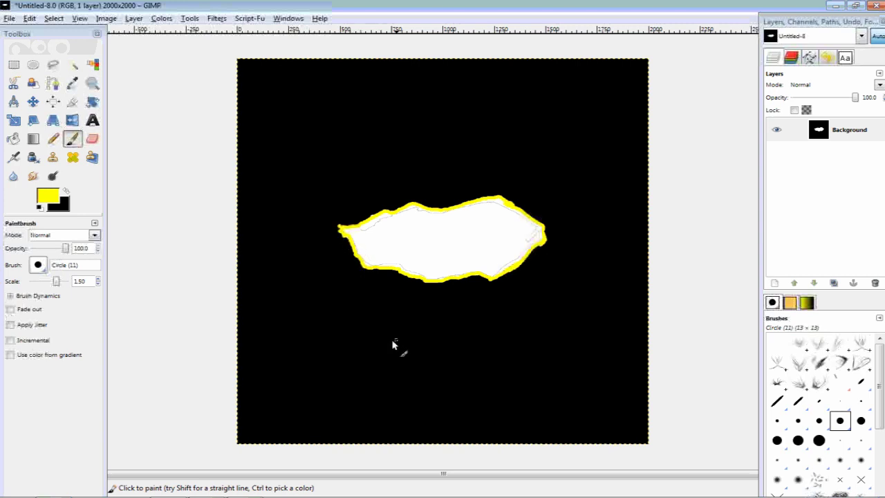
pyautogui.click(33, 175)
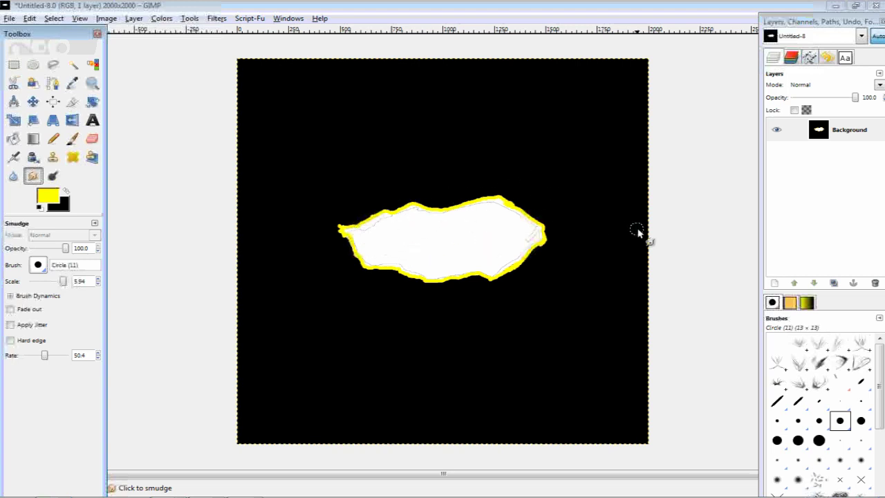
# Smudge the yellow edges and left tip into streaky rays, then blur the lower edge
pyautogui.moveTo(351, 231)
pyautogui.mouseDown()
pyautogui.moveTo(400, 200)
pyautogui.moveTo(368, 226)
pyautogui.moveTo(425, 199)
pyautogui.moveTo(363, 232)
pyautogui.moveTo(460, 190)
pyautogui.moveTo(408, 217)
pyautogui.moveTo(477, 197)
pyautogui.moveTo(411, 230)
pyautogui.moveTo(505, 204)
pyautogui.moveTo(460, 223)
pyautogui.moveTo(524, 208)
pyautogui.moveTo(488, 220)
pyautogui.moveTo(536, 197)
pyautogui.moveTo(542, 213)
pyautogui.moveTo(503, 221)
pyautogui.moveTo(579, 210)
pyautogui.moveTo(539, 221)
pyautogui.moveTo(515, 213)
pyautogui.moveTo(541, 218)
pyautogui.moveTo(517, 224)
pyautogui.moveTo(577, 220)
pyautogui.moveTo(520, 228)
pyautogui.moveTo(596, 235)
pyautogui.moveTo(541, 235)
pyautogui.moveTo(512, 215)
pyautogui.moveTo(595, 211)
pyautogui.moveTo(525, 237)
pyautogui.moveTo(602, 243)
pyautogui.moveTo(530, 243)
pyautogui.moveTo(586, 254)
pyautogui.moveTo(518, 249)
pyautogui.moveTo(590, 259)
pyautogui.moveTo(510, 253)
pyautogui.moveTo(549, 254)
pyautogui.moveTo(503, 264)
pyautogui.moveTo(558, 263)
pyautogui.moveTo(503, 267)
pyautogui.moveTo(544, 283)
pyautogui.moveTo(483, 265)
pyautogui.moveTo(516, 293)
pyautogui.moveTo(467, 266)
pyautogui.moveTo(535, 307)
pyautogui.moveTo(445, 272)
pyautogui.moveTo(452, 265)
pyautogui.moveTo(482, 294)
pyautogui.moveTo(425, 268)
pyautogui.moveTo(500, 298)
pyautogui.moveTo(437, 282)
pyautogui.moveTo(434, 270)
pyautogui.moveTo(480, 304)
pyautogui.moveTo(423, 276)
pyautogui.moveTo(456, 279)
pyautogui.moveTo(425, 264)
pyautogui.moveTo(456, 283)
pyautogui.moveTo(468, 316)
pyautogui.moveTo(397, 263)
pyautogui.moveTo(381, 253)
pyautogui.moveTo(408, 270)
pyautogui.moveTo(372, 255)
pyautogui.moveTo(431, 303)
pyautogui.moveTo(362, 247)
pyautogui.moveTo(376, 257)
pyautogui.moveTo(367, 293)
pyautogui.moveTo(361, 243)
pyautogui.moveTo(313, 236)
pyautogui.moveTo(360, 231)
pyautogui.moveTo(344, 244)
pyautogui.moveTo(361, 253)
pyautogui.moveTo(368, 270)
pyautogui.moveTo(359, 249)
pyautogui.moveTo(360, 261)
pyautogui.moveTo(371, 242)
pyautogui.moveTo(387, 245)
pyautogui.moveTo(345, 231)
pyautogui.moveTo(471, 275)
pyautogui.mouseUp()
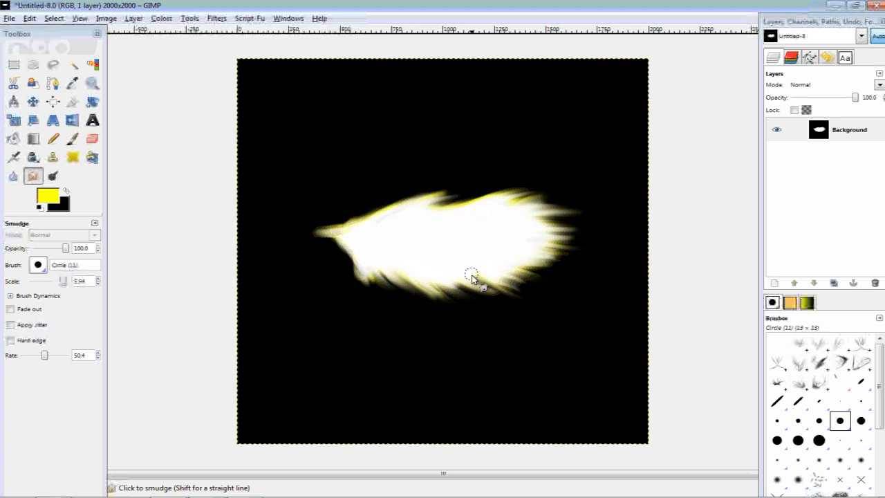
pyautogui.moveTo(539, 231)
pyautogui.mouseDown()
pyautogui.moveTo(431, 214)
pyautogui.moveTo(509, 200)
pyautogui.moveTo(470, 206)
pyautogui.mouseUp()
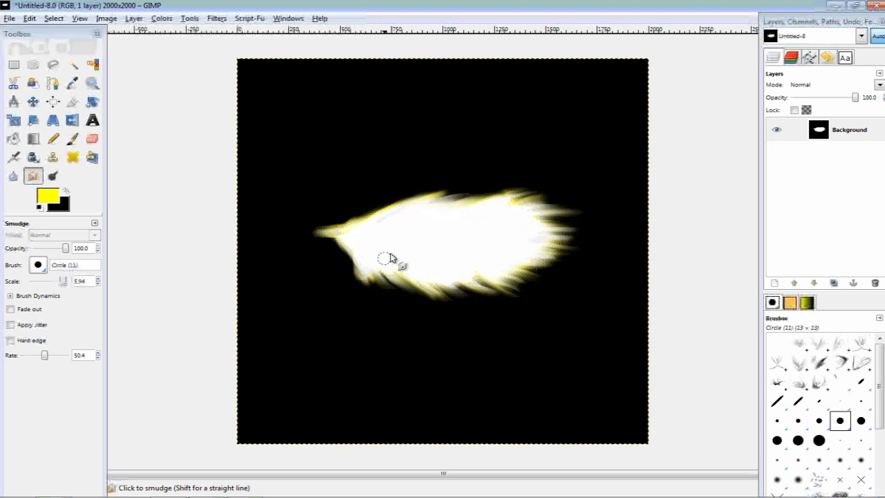
pyautogui.moveTo(411, 233); pyautogui.dragTo(314, 238)
pyautogui.click(13, 176)
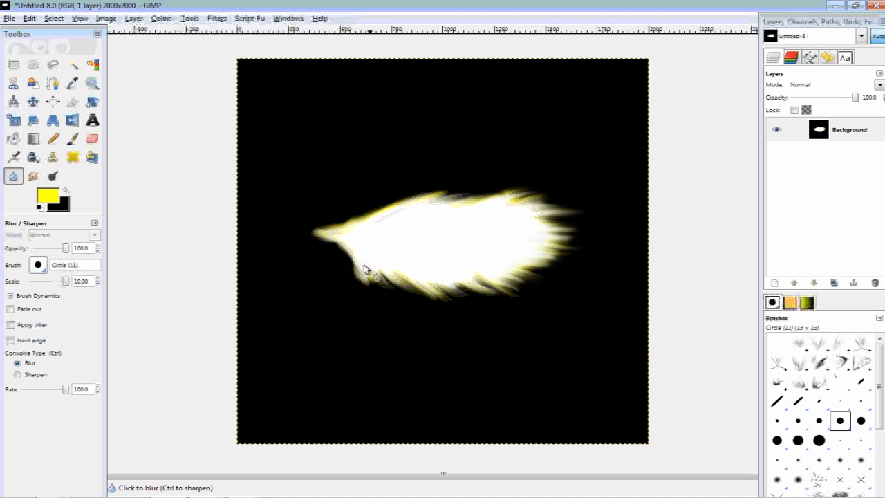
pyautogui.moveTo(372, 272)
pyautogui.mouseDown()
pyautogui.moveTo(460, 293)
pyautogui.moveTo(511, 266)
pyautogui.moveTo(483, 295)
pyautogui.moveTo(522, 264)
pyautogui.moveTo(499, 277)
pyautogui.moveTo(537, 273)
pyautogui.moveTo(568, 213)
pyautogui.moveTo(563, 252)
pyautogui.moveTo(547, 190)
pyautogui.moveTo(489, 200)
pyautogui.moveTo(530, 196)
pyautogui.mouseUp()
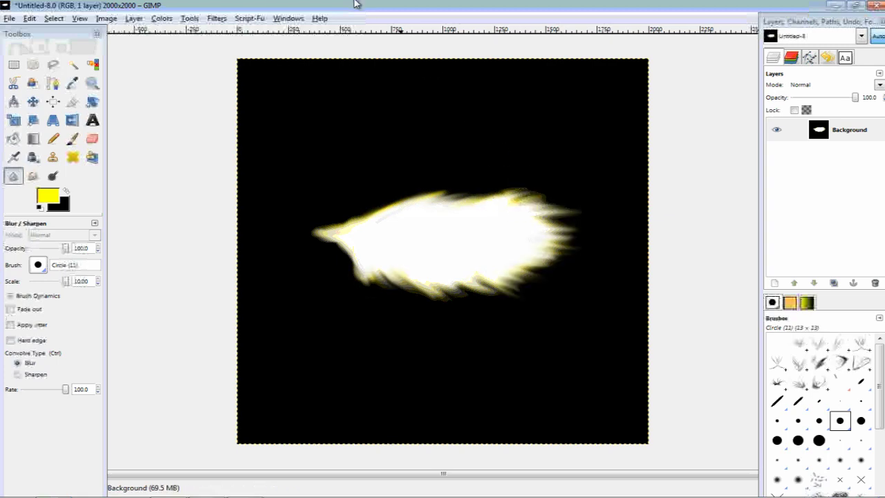
# Apply Color Balance to the midtones with Cyan–Red 100 and Yellow–Blue -37
pyautogui.click(160, 18)
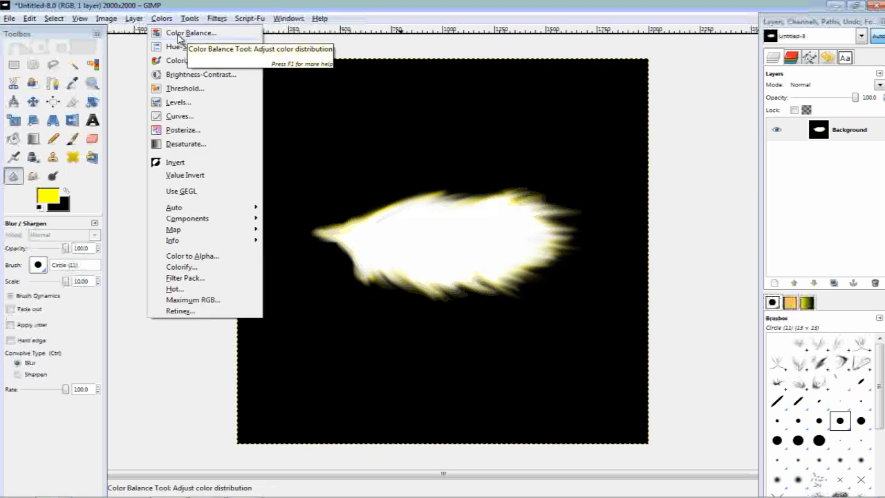
pyautogui.click(180, 33)
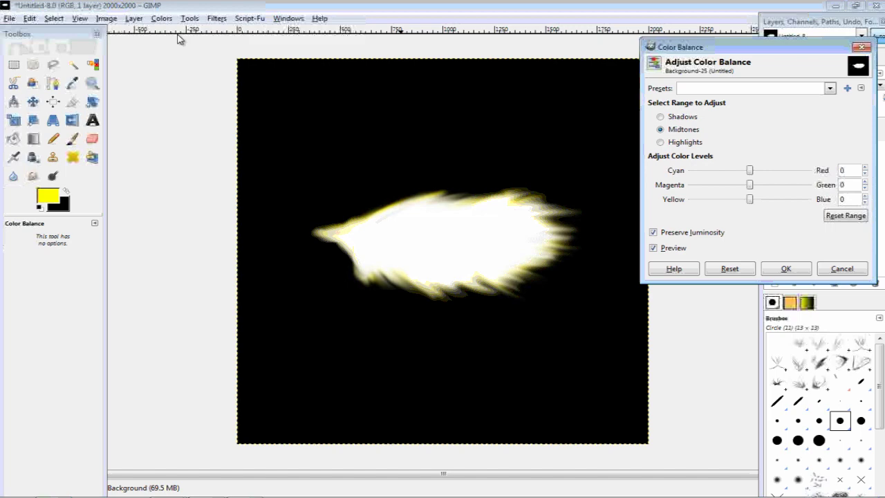
pyautogui.moveTo(749, 170); pyautogui.dragTo(819, 176)
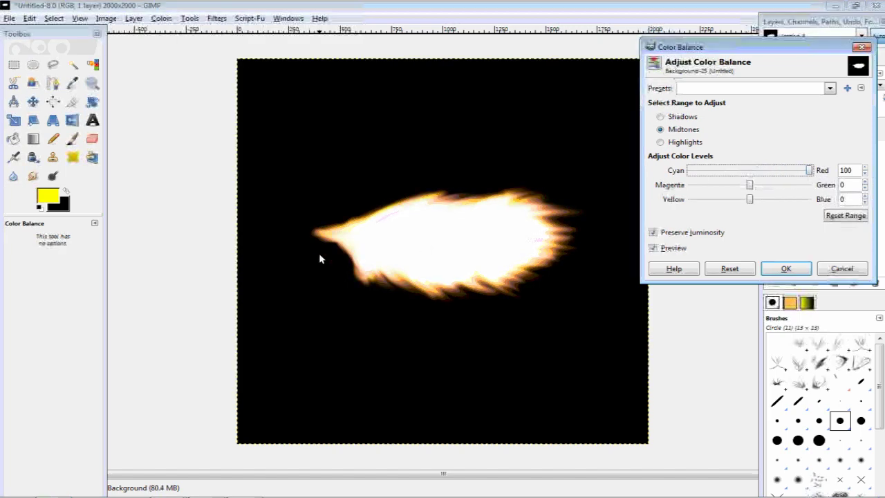
pyautogui.moveTo(810, 171); pyautogui.dragTo(812, 177)
pyautogui.moveTo(751, 199); pyautogui.dragTo(732, 207)
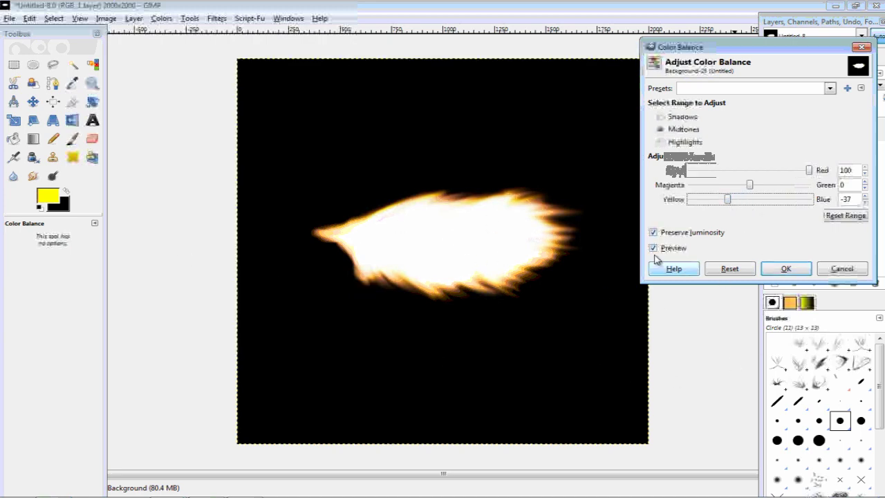
pyautogui.click(787, 269)
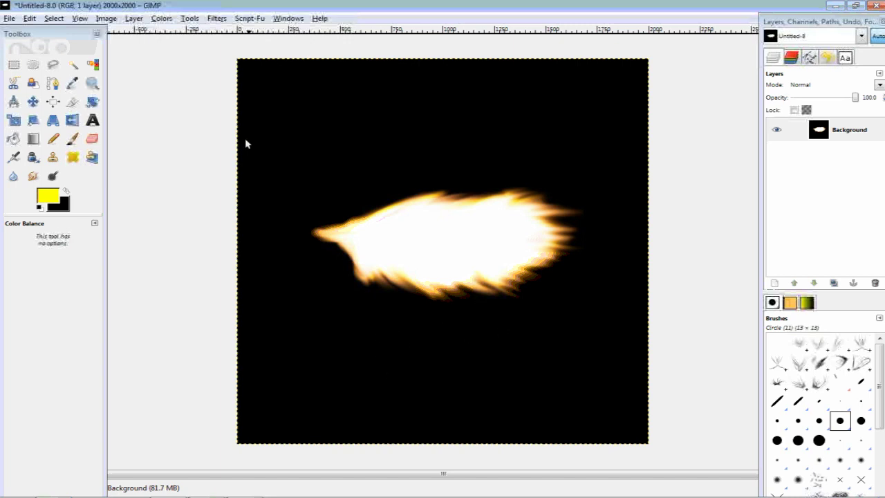
pyautogui.click(163, 18)
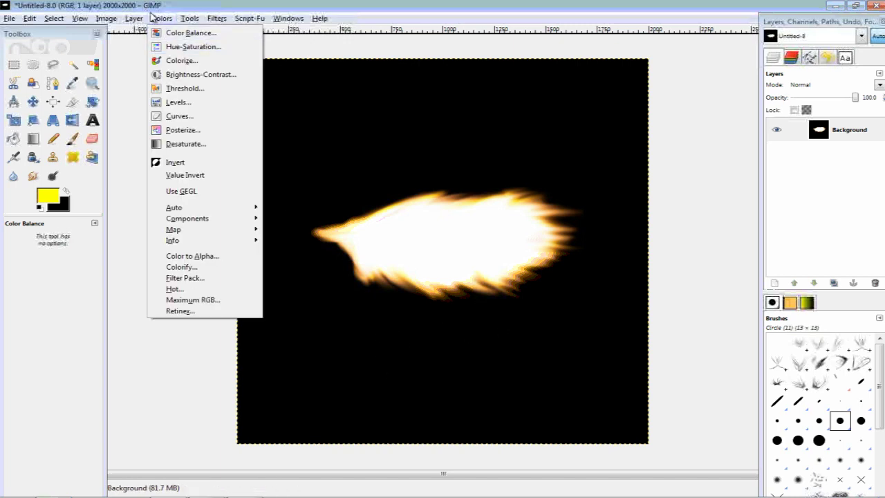
# Run Color to Alpha with black so the background becomes transparent
pyautogui.click(214, 255)
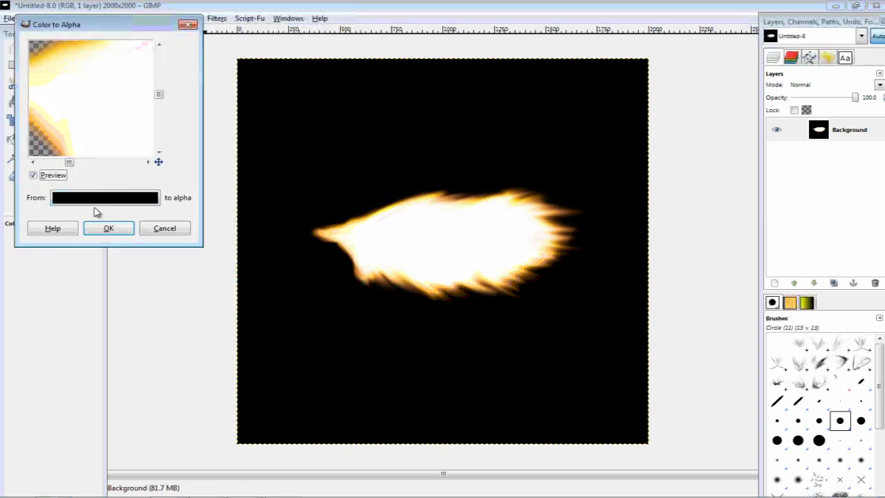
pyautogui.click(102, 227)
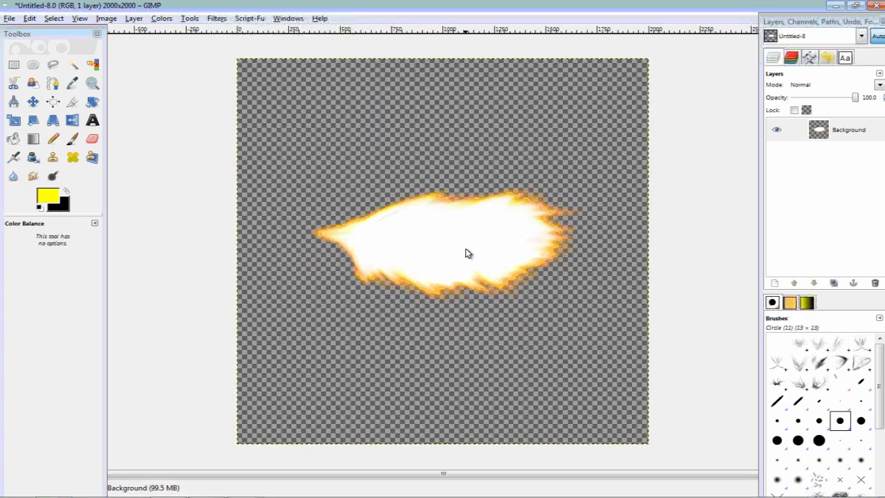
# Start Save As and browse to Action Stuff > Muzzle Flares > Side Views
pyautogui.click(10, 19)
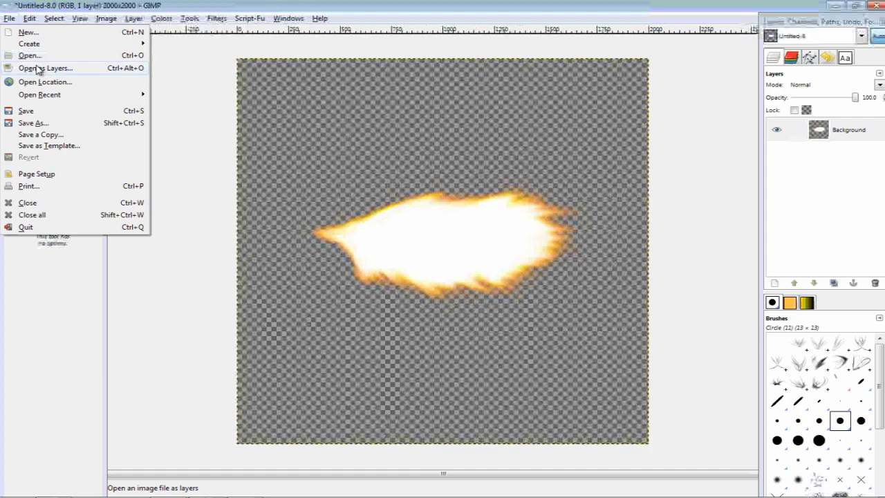
pyautogui.click(35, 123)
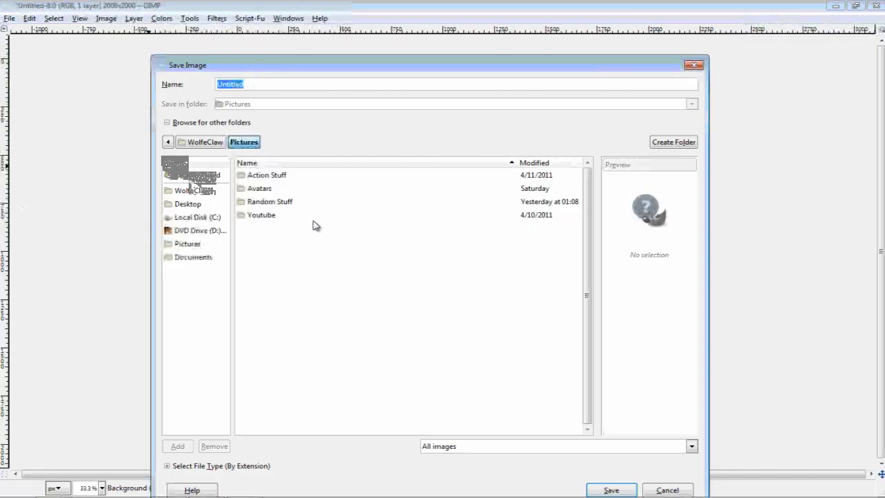
pyautogui.doubleClick(268, 178)
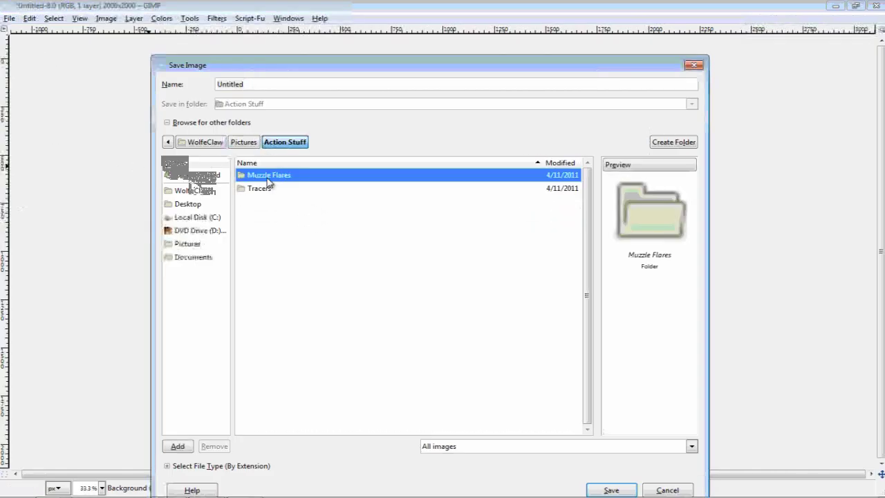
pyautogui.doubleClick(268, 178)
pyautogui.doubleClick(269, 187)
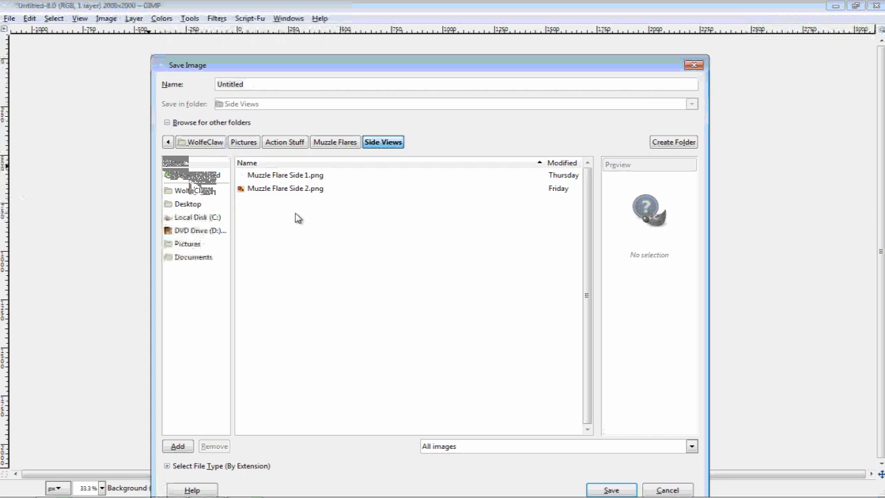
# Name the file 'Muzzle Flare Side 3.png' and save it with default PNG options
pyautogui.click(286, 189)
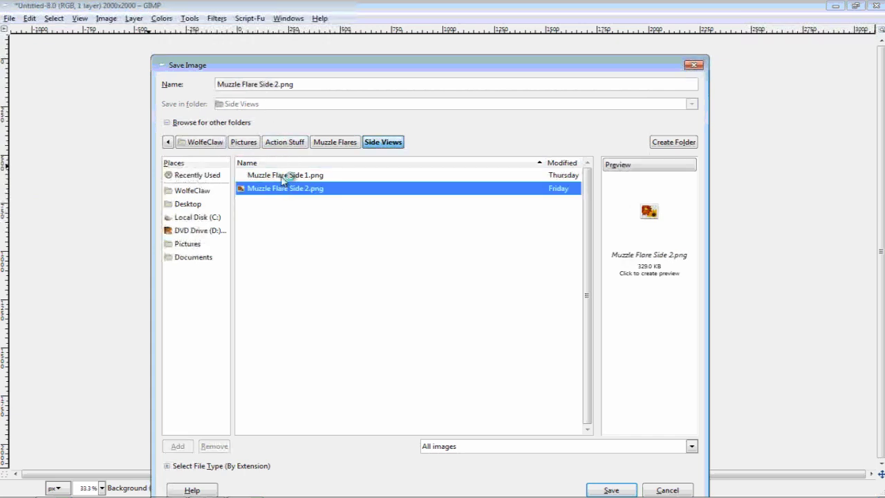
pyautogui.click(279, 84)
pyautogui.press('BackSpace')
pyautogui.write('3')
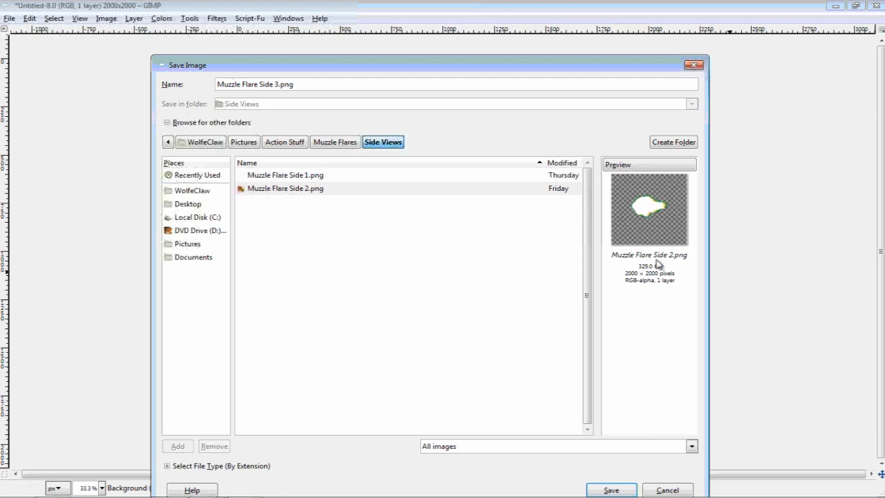
pyautogui.click(611, 489)
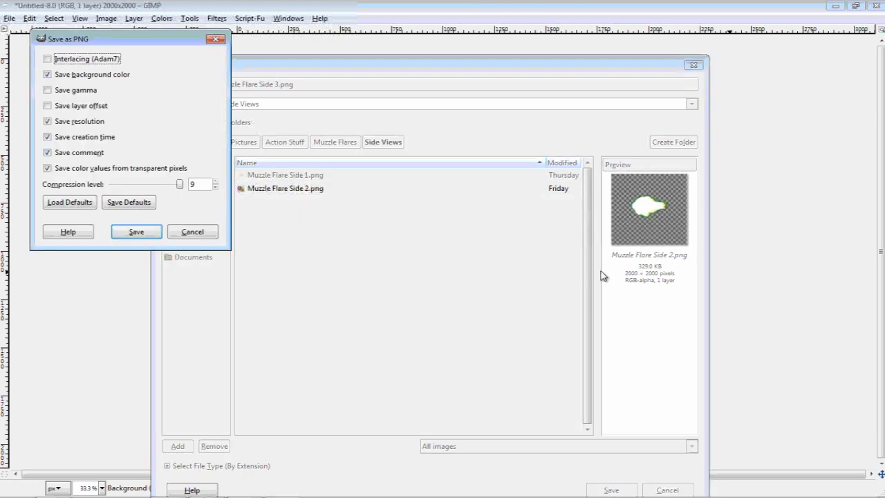
pyautogui.click(134, 233)
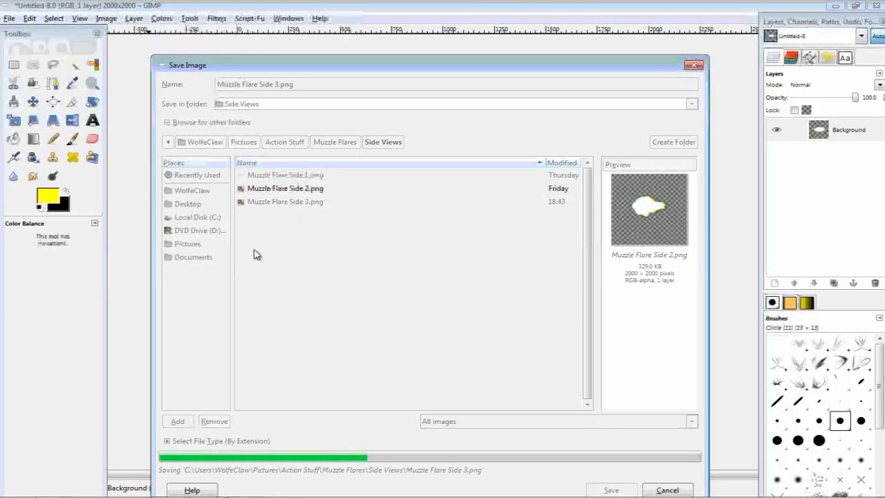